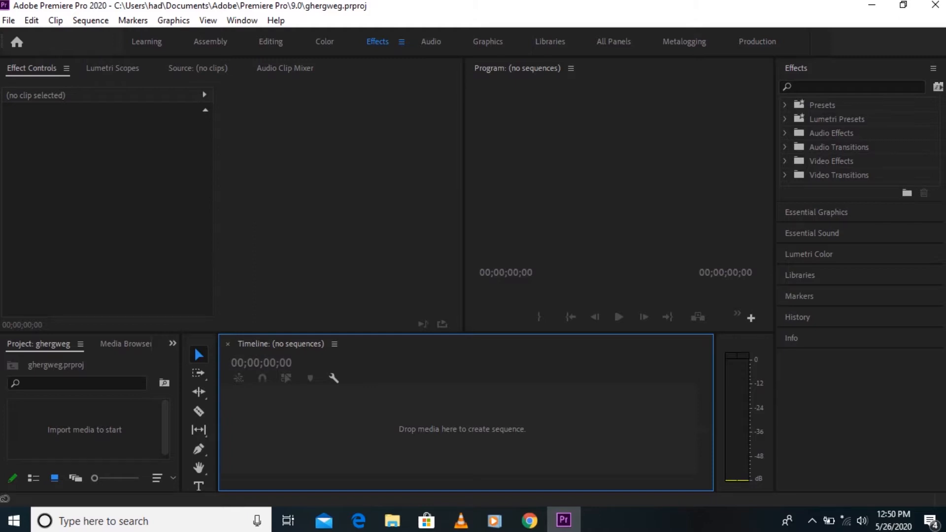
Import the green-screen laptop video VID20200422130213.mp4 from the Desktop and place it in a new sequence
{"action": "double_click", "coordinate": [84, 430]}
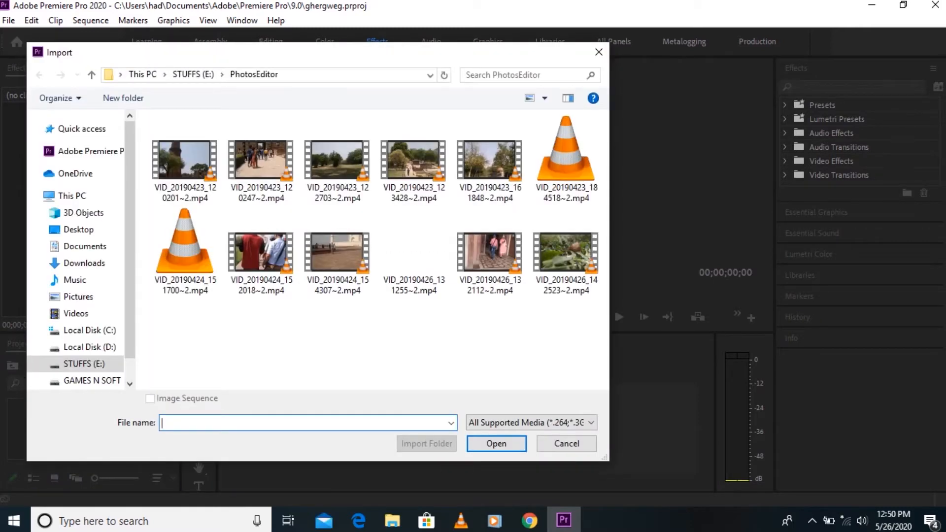
{"action": "left_click", "coordinate": [78, 230]}
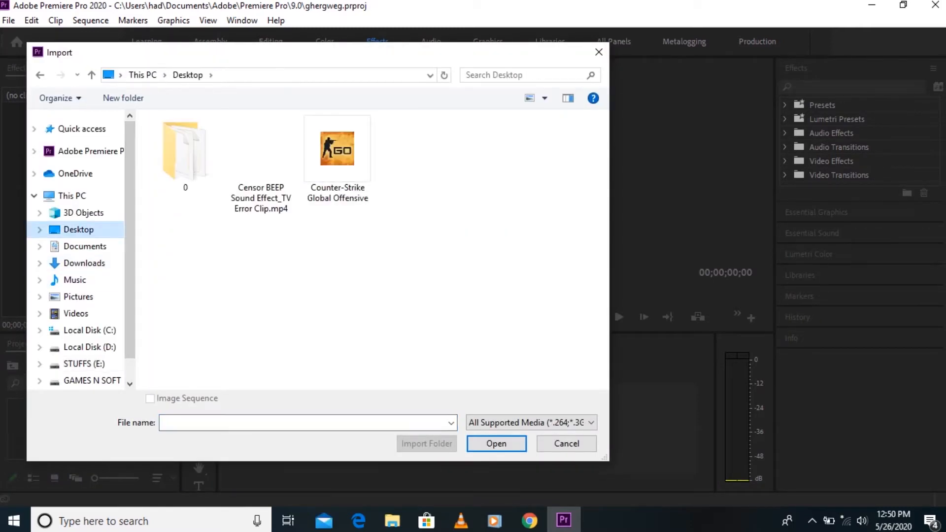
{"action": "scroll", "coordinate": [374, 295], "scroll_direction": "down", "scroll_amount": 5}
{"action": "double_click", "coordinate": [484, 232]}
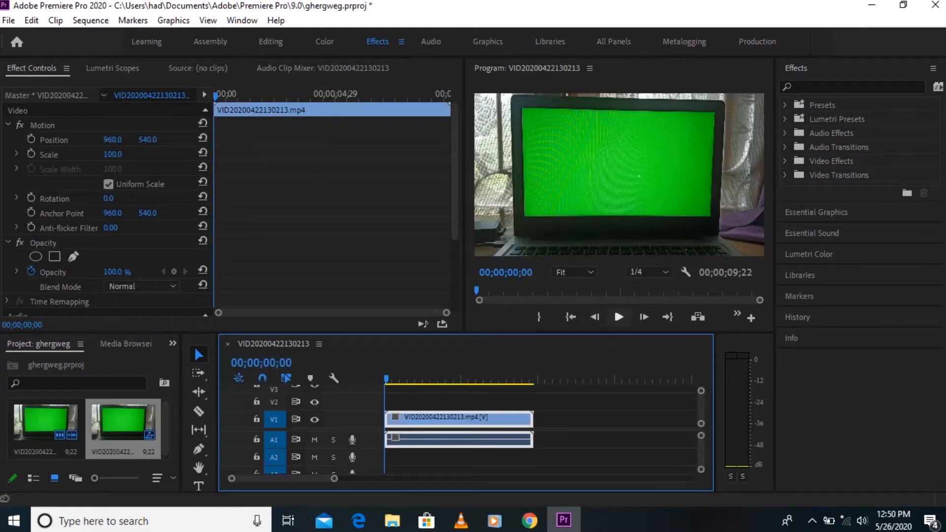
Play the green-screen laptop clip and return the playhead to the start of the sequence
{"action": "left_click", "coordinate": [618, 317]}
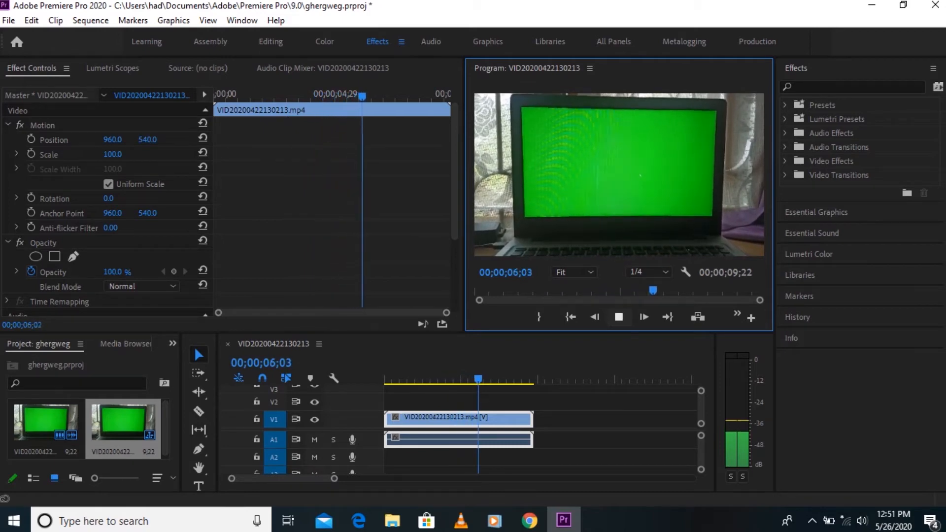
{"action": "key", "text": "space"}
{"action": "left_click_drag", "start_coordinate": [489, 378], "coordinate": [384, 379]}
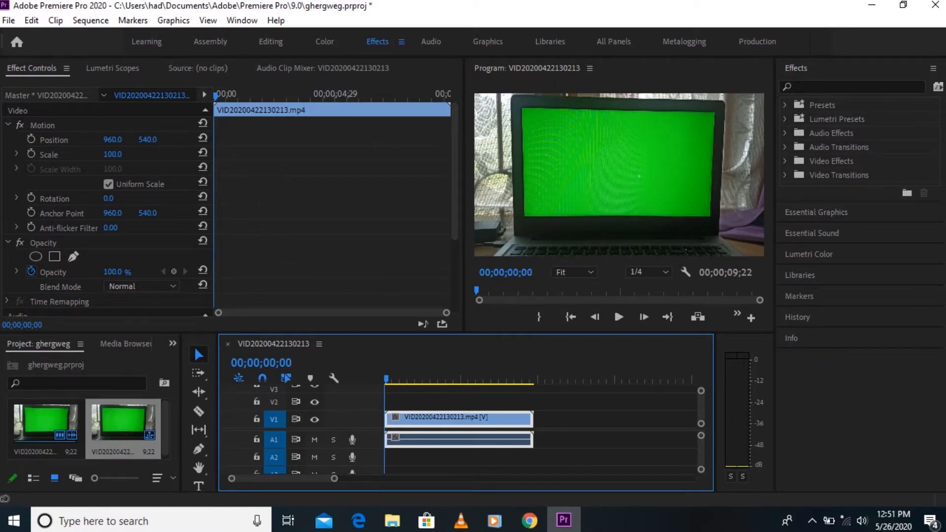
Import the monument video VID_20190426_131255~2.mp4 from the PhotosEditor folder on the STUFFS (E:) drive
{"action": "double_click", "coordinate": [82, 462]}
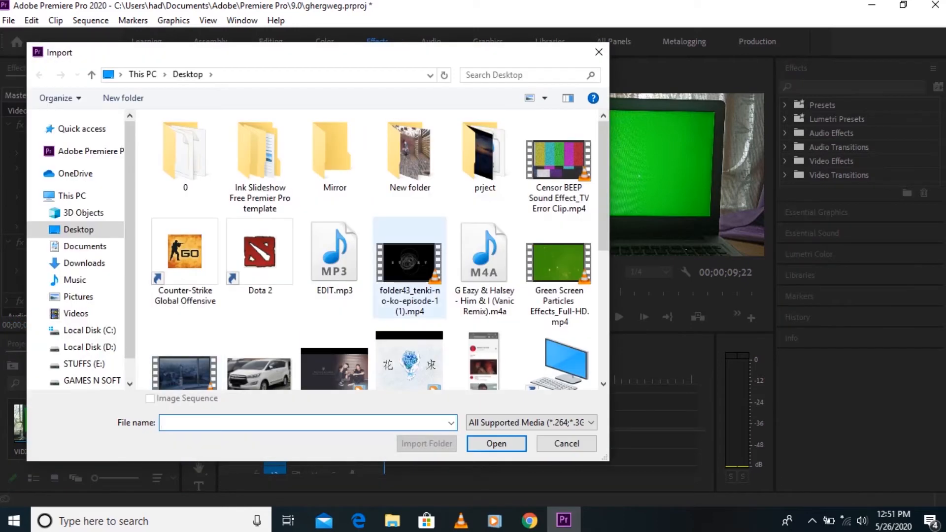
{"action": "scroll", "coordinate": [83, 363], "scroll_direction": "down", "scroll_amount": 1}
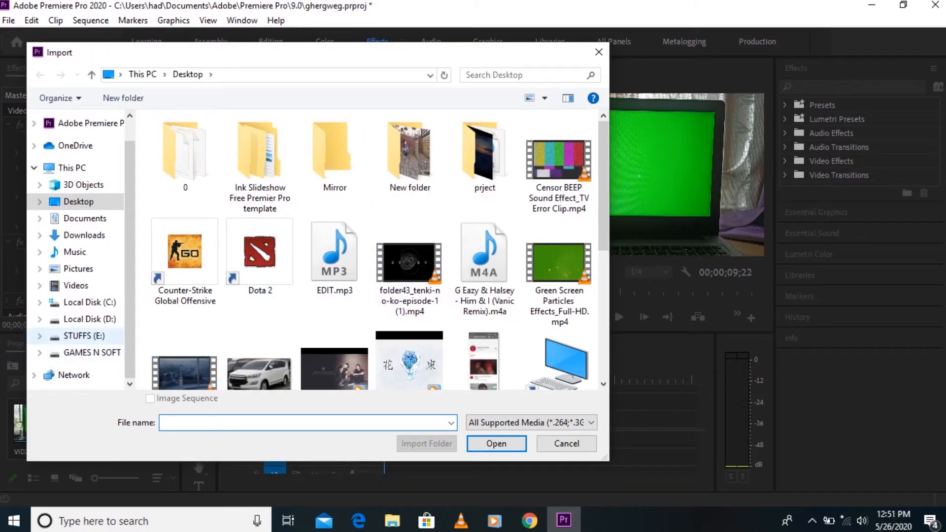
{"action": "left_click", "coordinate": [83, 336]}
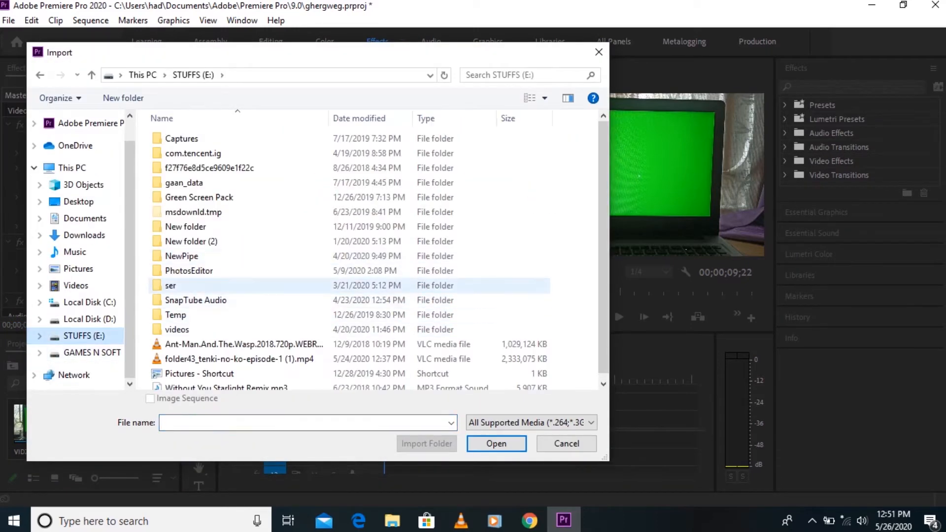
{"action": "double_click", "coordinate": [189, 270]}
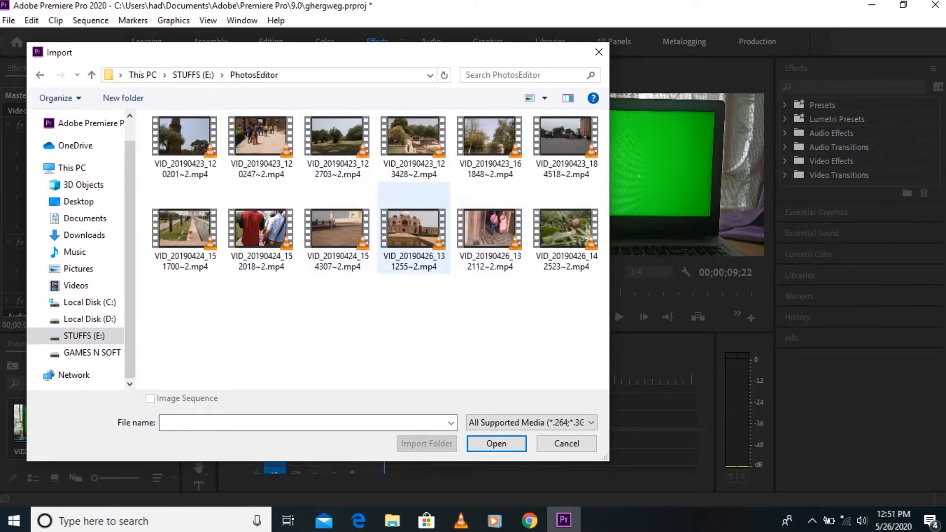
{"action": "double_click", "coordinate": [414, 228]}
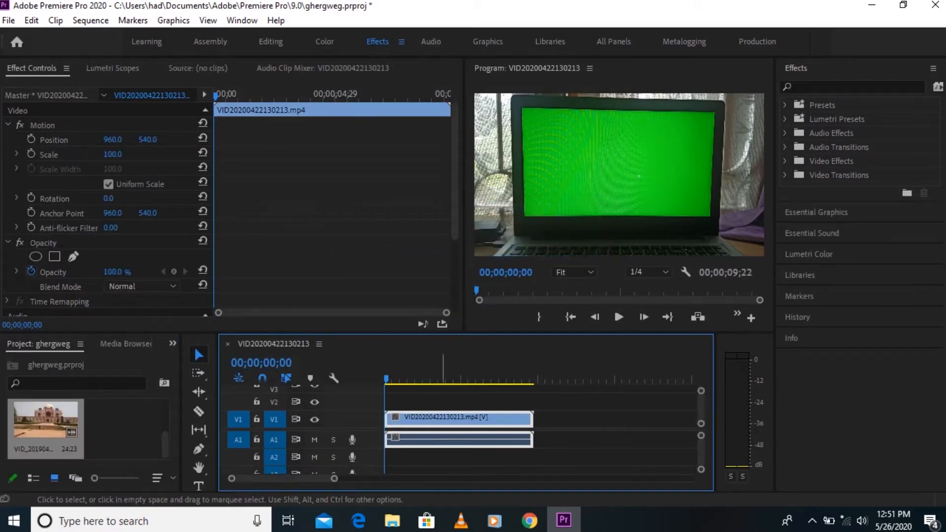
Unlink the green-screen laptop clip's audio from its video and cut the audio from the timeline
{"action": "right_click", "coordinate": [444, 418]}
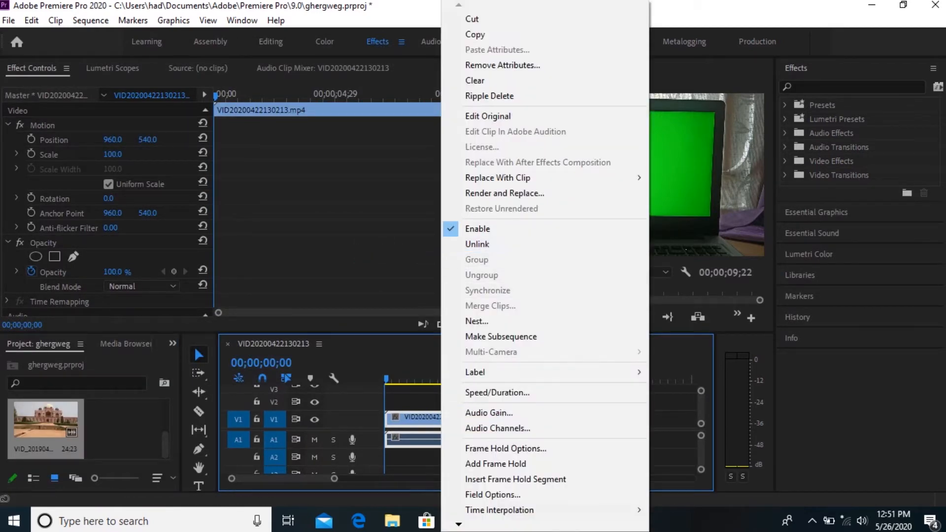
{"action": "left_click", "coordinate": [456, 244]}
{"action": "left_click", "coordinate": [454, 440]}
{"action": "right_click", "coordinate": [454, 439]}
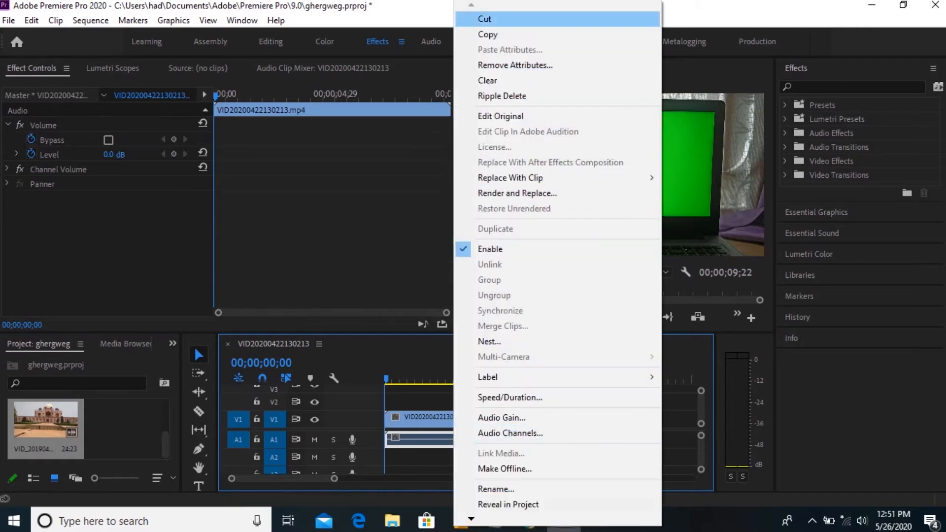
{"action": "left_click", "coordinate": [484, 19]}
Add the monument video at the sequence start and arrange it on V1, with the green-screen laptop clip above it on V2
{"action": "left_click_drag", "start_coordinate": [46, 420], "coordinate": [386, 402]}
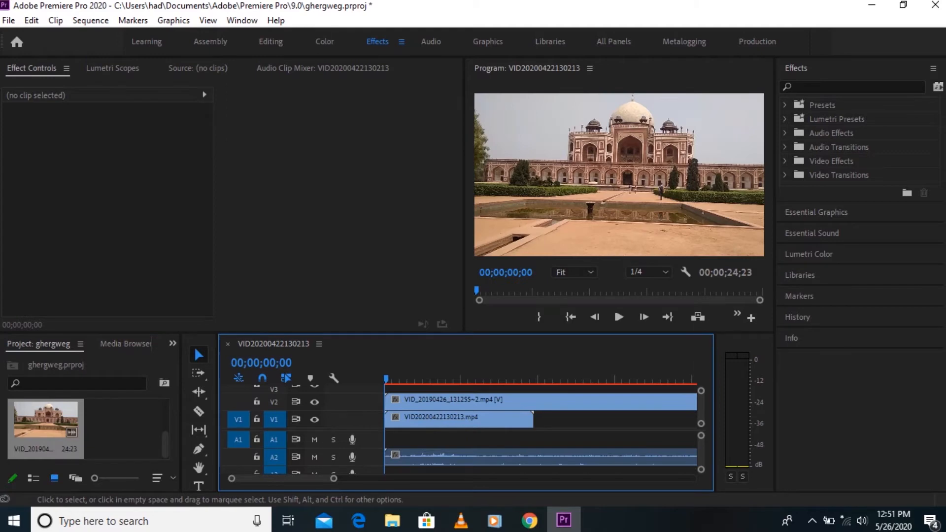
{"action": "left_click_drag", "start_coordinate": [487, 420], "coordinate": [485, 390]}
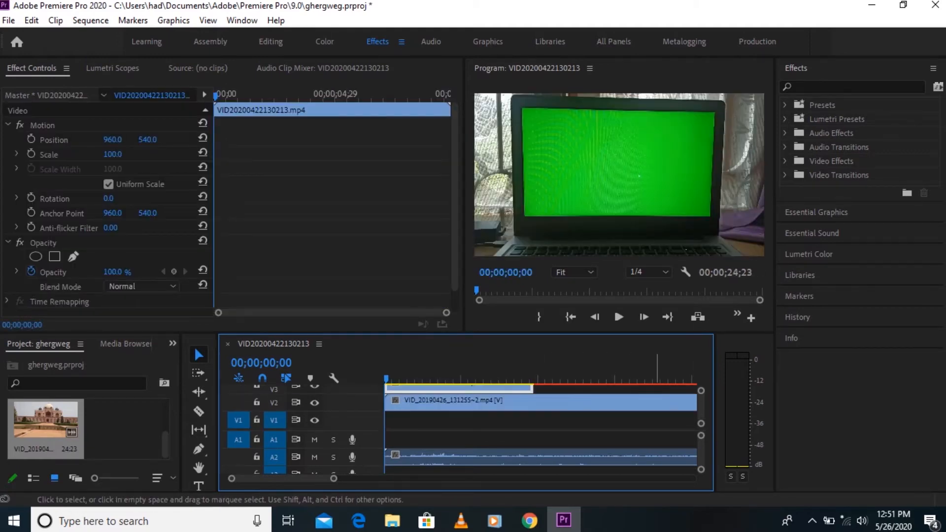
{"action": "left_click_drag", "start_coordinate": [568, 403], "coordinate": [566, 417]}
{"action": "left_click_drag", "start_coordinate": [509, 389], "coordinate": [509, 400]}
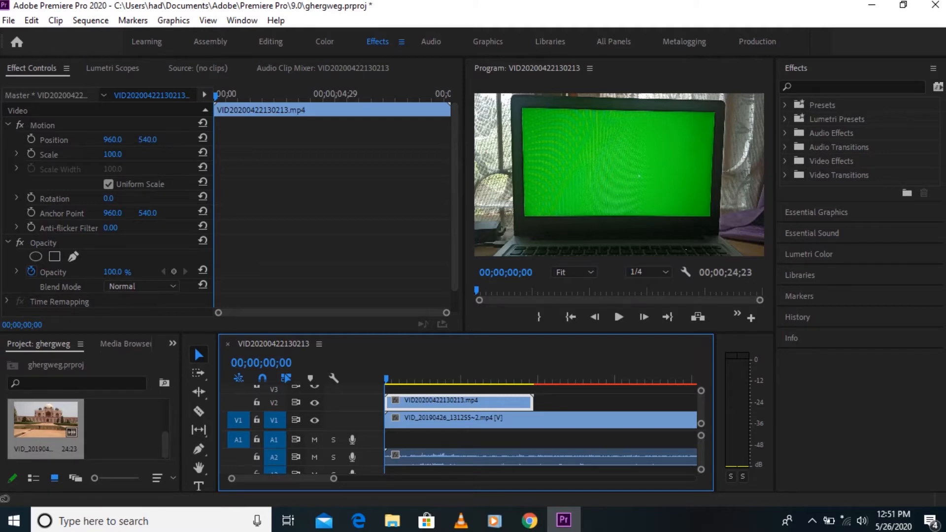
Find the Ultra Key effect by searching for "ultra key" and apply it to the green-screen laptop clip on V2
{"action": "left_click", "coordinate": [828, 87]}
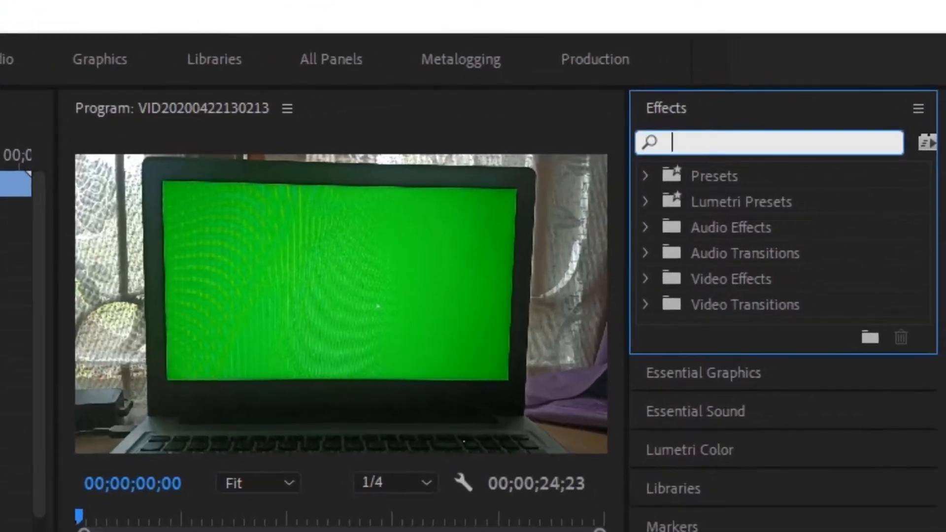
{"action": "type", "text": "ultra"}
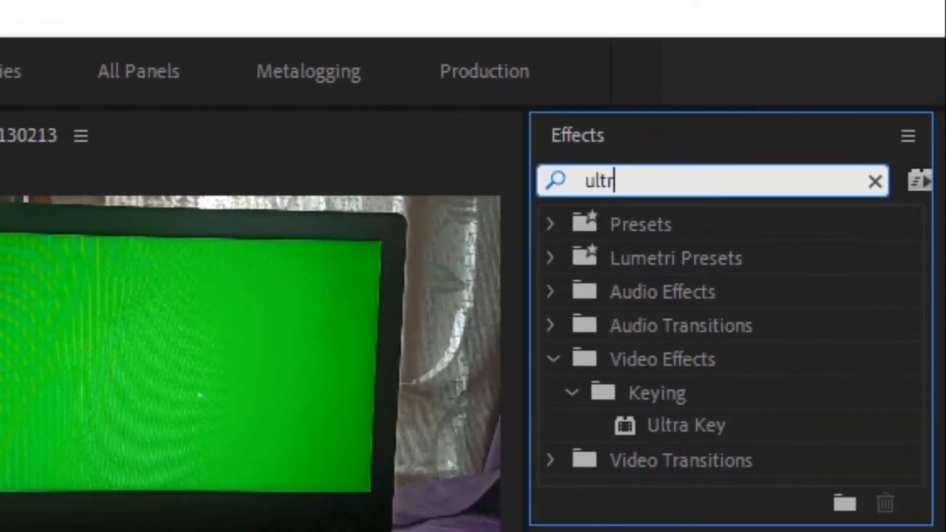
{"action": "type", "text": " key"}
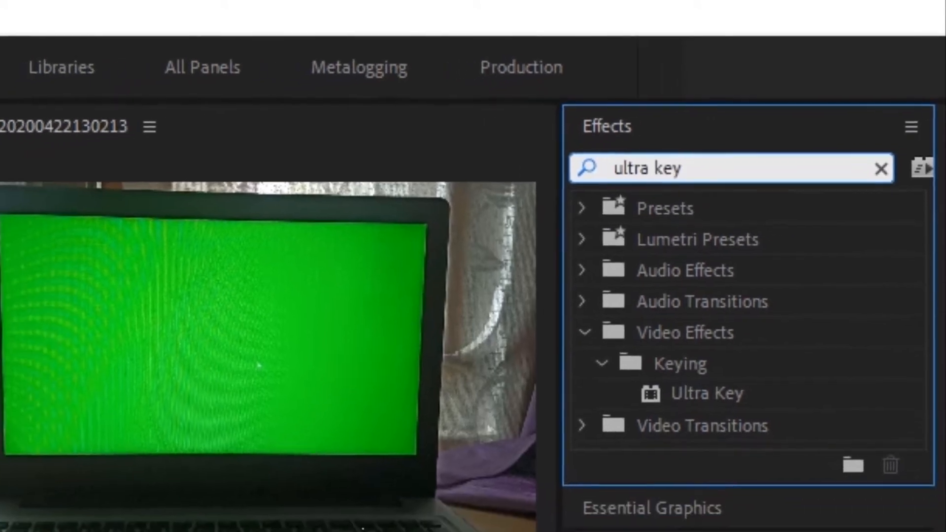
{"action": "left_click", "coordinate": [686, 426]}
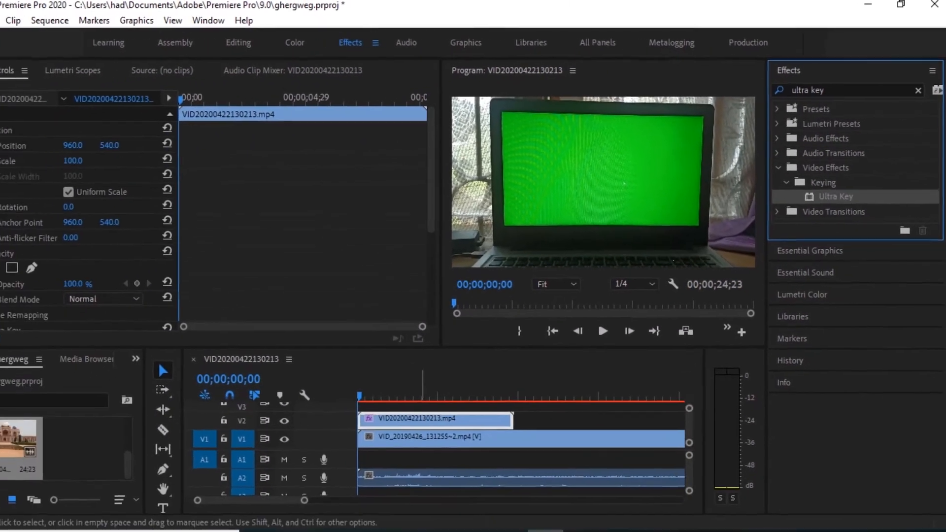
{"action": "left_click", "coordinate": [388, 395]}
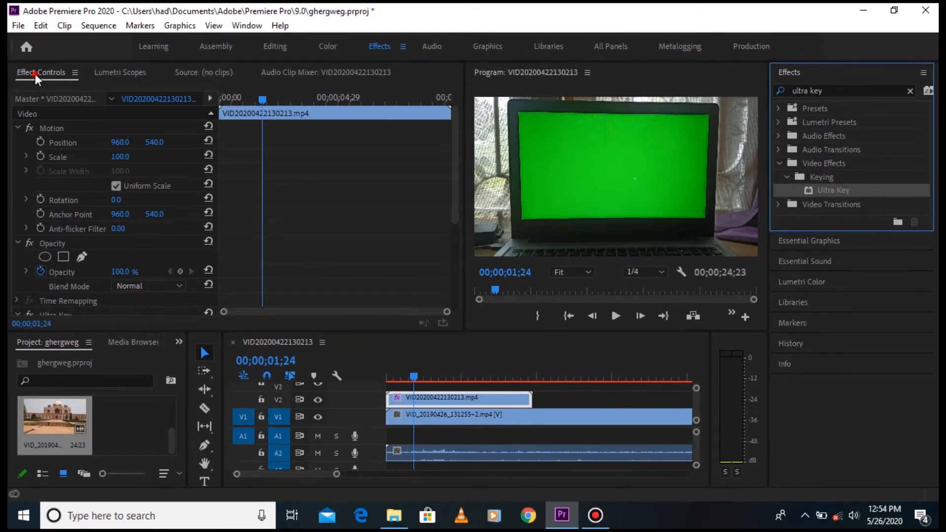
Set the Ultra Key's key color by sampling the green of the laptop screen in the preview
{"action": "left_click", "coordinate": [25, 70]}
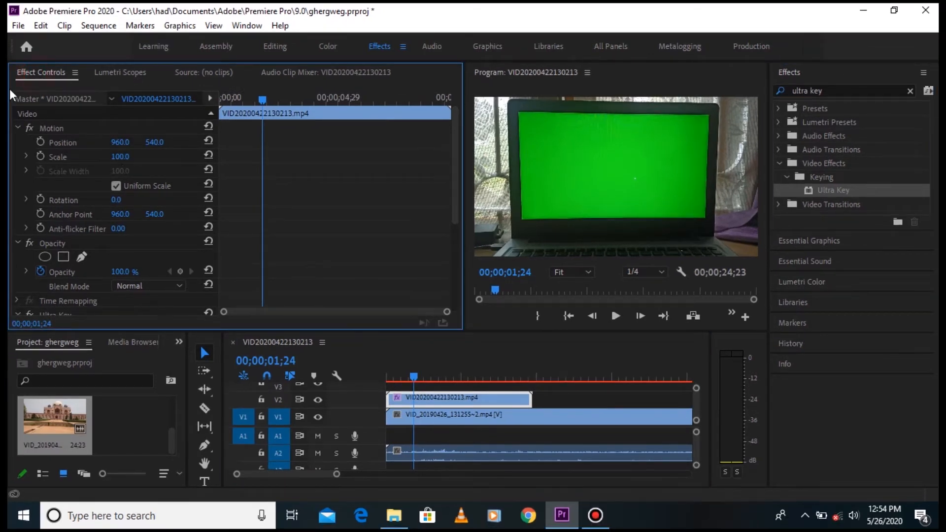
{"action": "scroll", "coordinate": [242, 212], "scroll_direction": "down", "scroll_amount": 5}
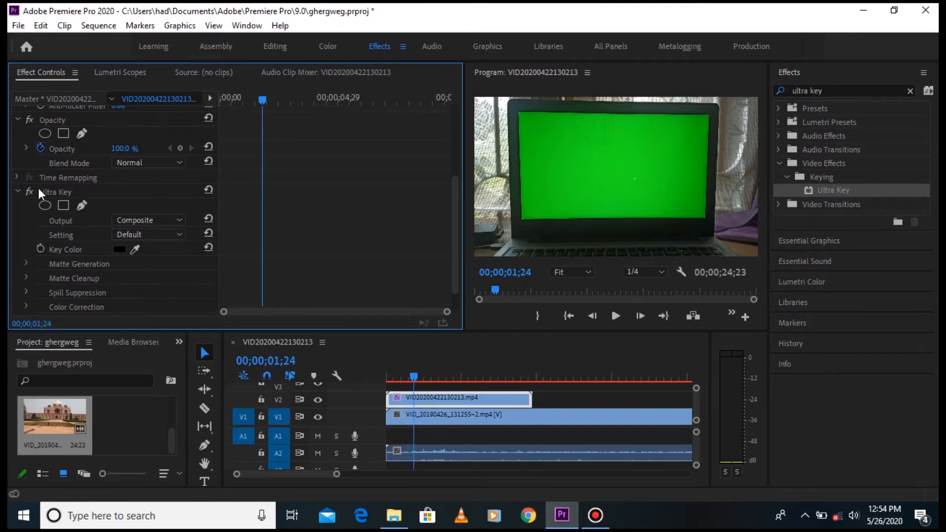
{"action": "left_click", "coordinate": [134, 250]}
{"action": "left_click", "coordinate": [661, 180]}
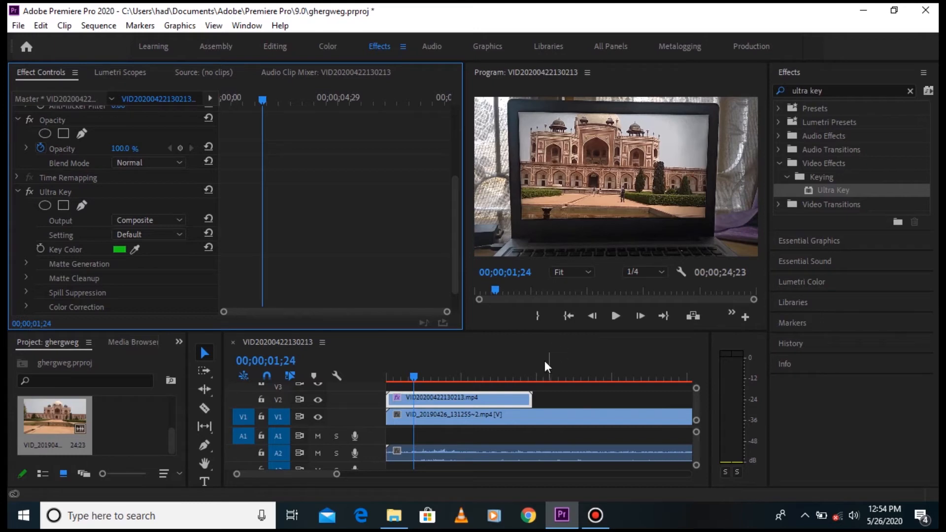
In the Ultra Key's Matte Generation settings, set Pedestal to 72 and Tolerance to 56
{"action": "left_click", "coordinate": [24, 266]}
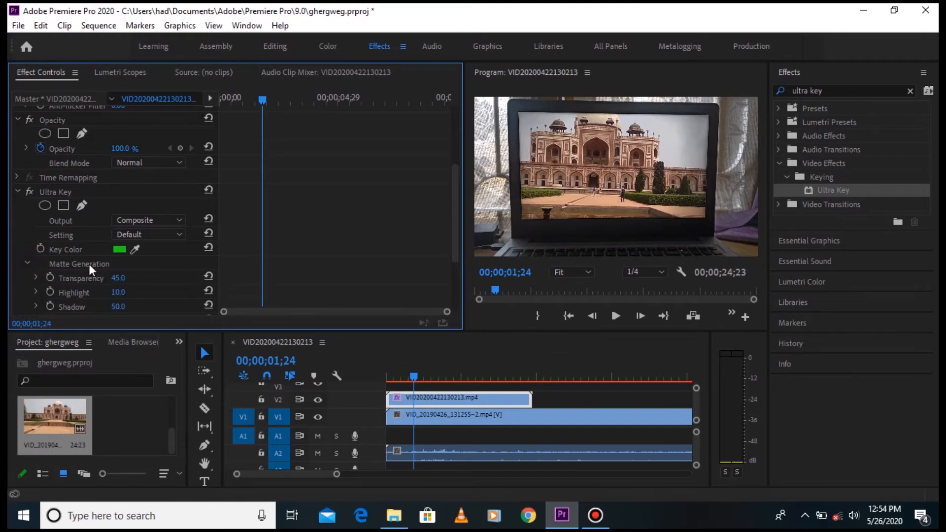
{"action": "scroll", "coordinate": [116, 265], "scroll_direction": "down", "scroll_amount": 1}
{"action": "scroll", "coordinate": [129, 285], "scroll_direction": "down", "scroll_amount": 1}
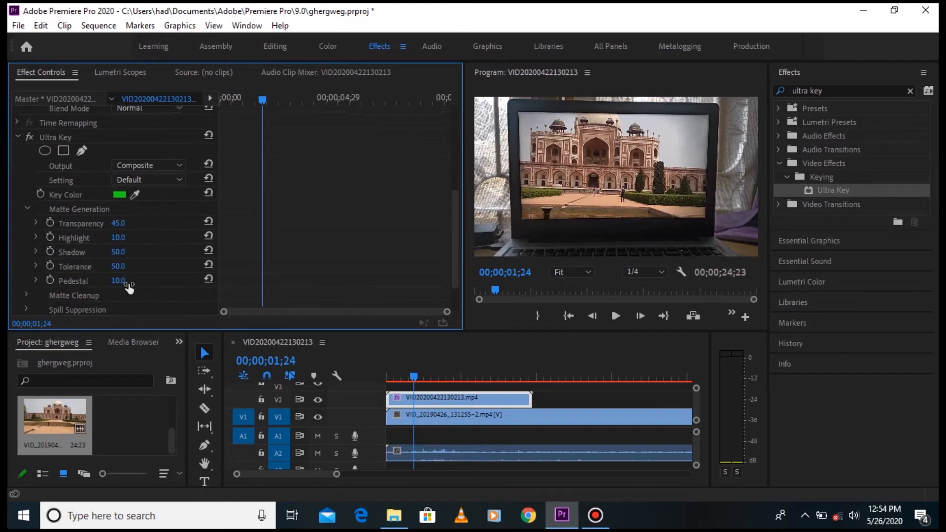
{"action": "mouse_move", "coordinate": [119, 281]}
{"action": "left_mouse_down"}
{"action": "mouse_move", "coordinate": [138, 281]}
{"action": "mouse_move", "coordinate": [127, 280]}
{"action": "left_mouse_up"}
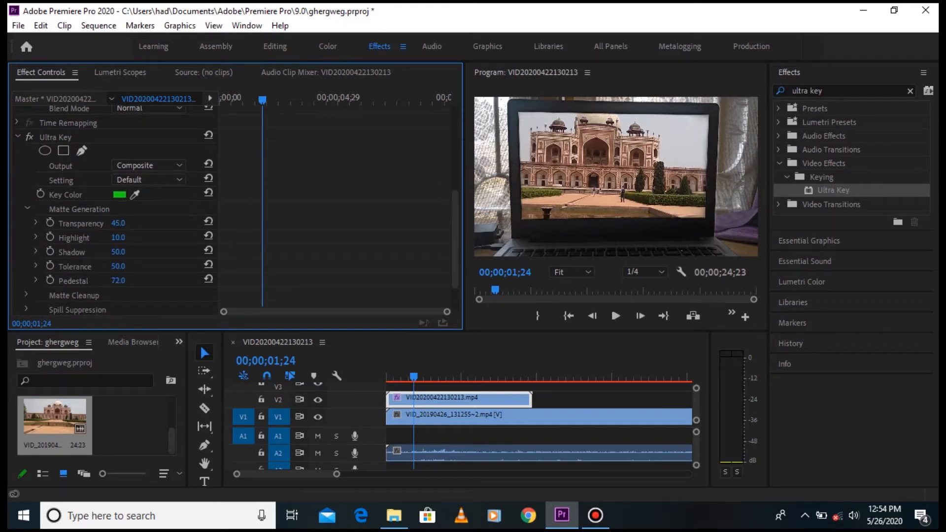
{"action": "left_click_drag", "start_coordinate": [123, 269], "coordinate": [123, 269]}
Play back the keyed composite to check it, then move the playhead back near the sequence start
{"action": "left_click", "coordinate": [413, 368]}
{"action": "key", "text": "space"}
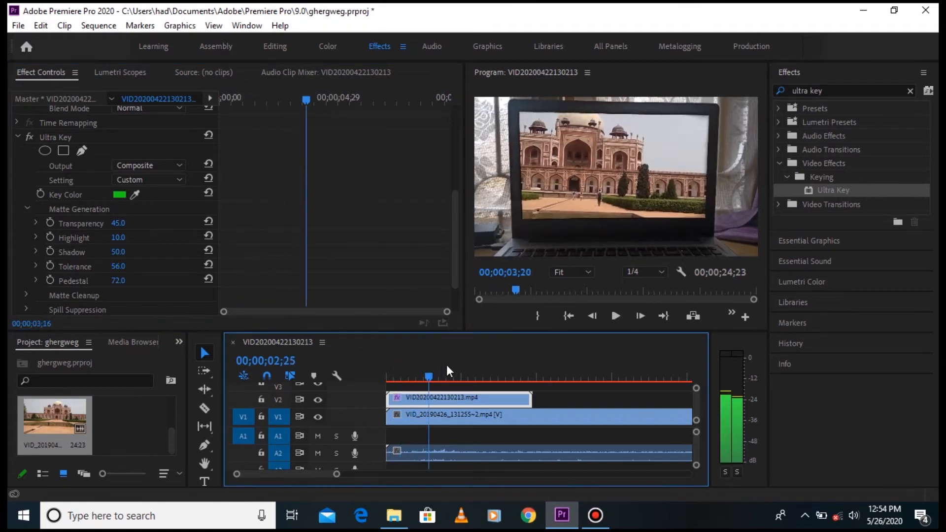
{"action": "left_click", "coordinate": [389, 369]}
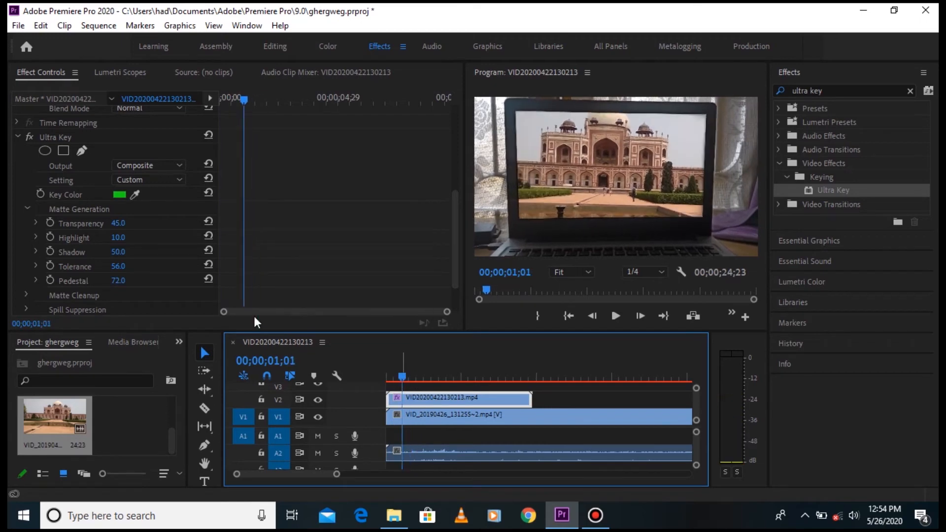
Review the laptop clip's effect settings and check the keyed composite at several frames near the clip's start
{"action": "left_click", "coordinate": [209, 224]}
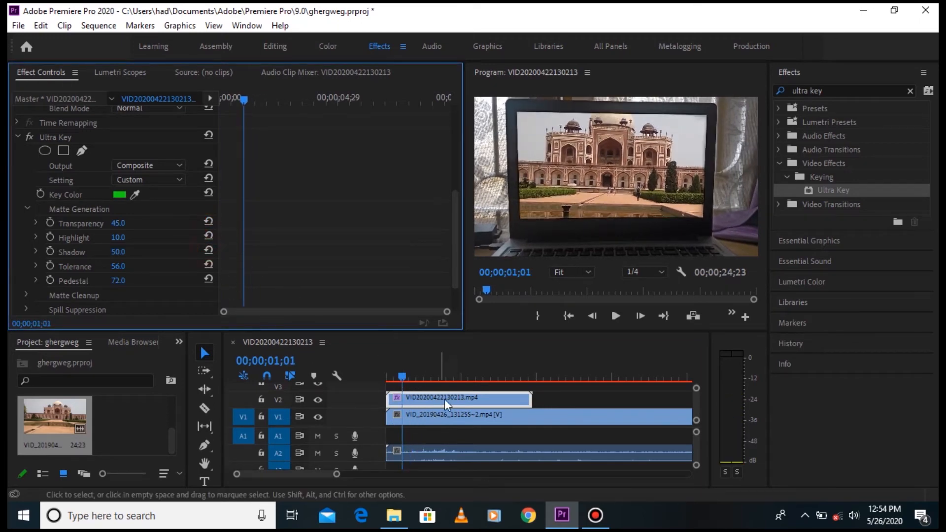
{"action": "scroll", "coordinate": [121, 298], "scroll_direction": "down", "scroll_amount": 3}
{"action": "left_click", "coordinate": [28, 253]}
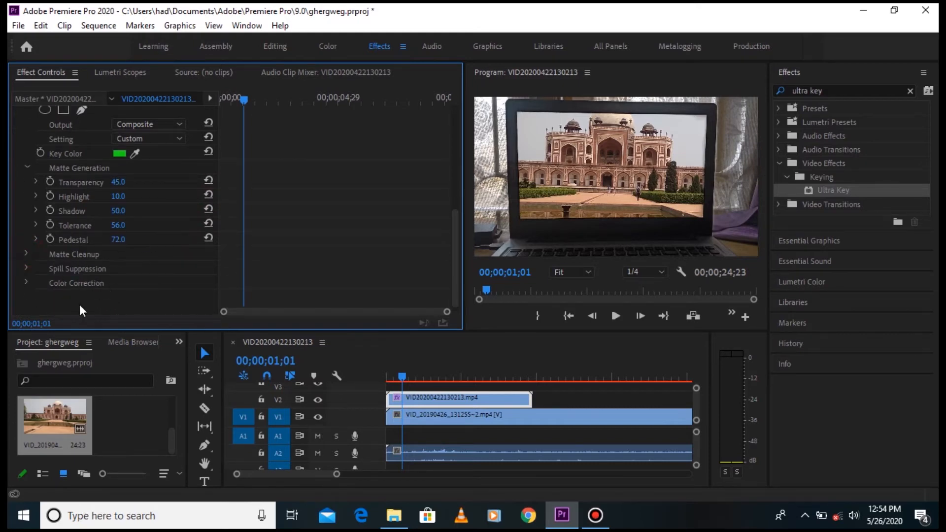
{"action": "scroll", "coordinate": [397, 266], "scroll_direction": "up", "scroll_amount": 10}
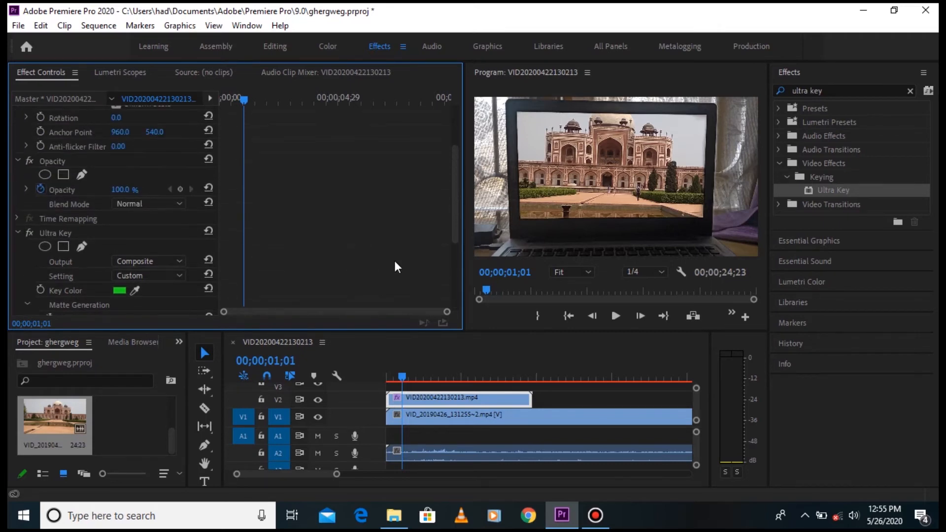
{"action": "scroll", "coordinate": [394, 259], "scroll_direction": "up", "scroll_amount": 6}
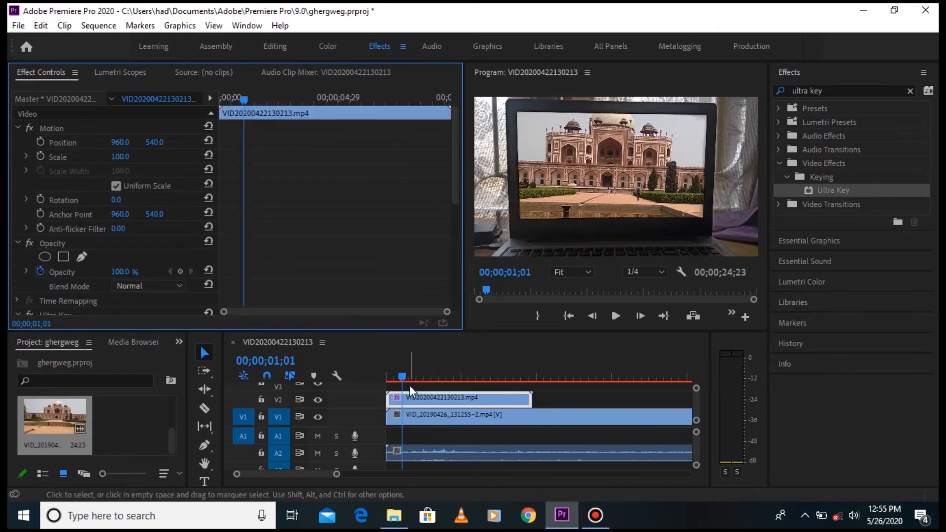
{"action": "left_click", "coordinate": [397, 376]}
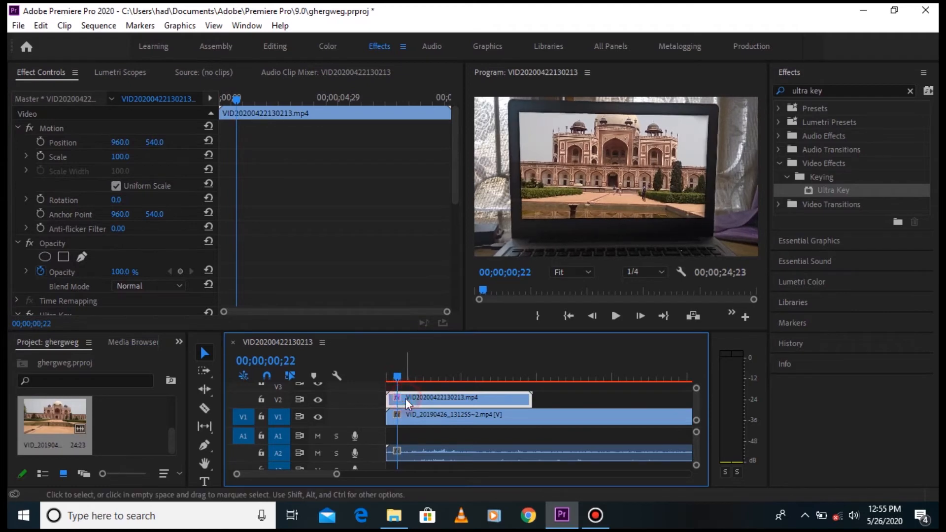
{"action": "left_click", "coordinate": [402, 379]}
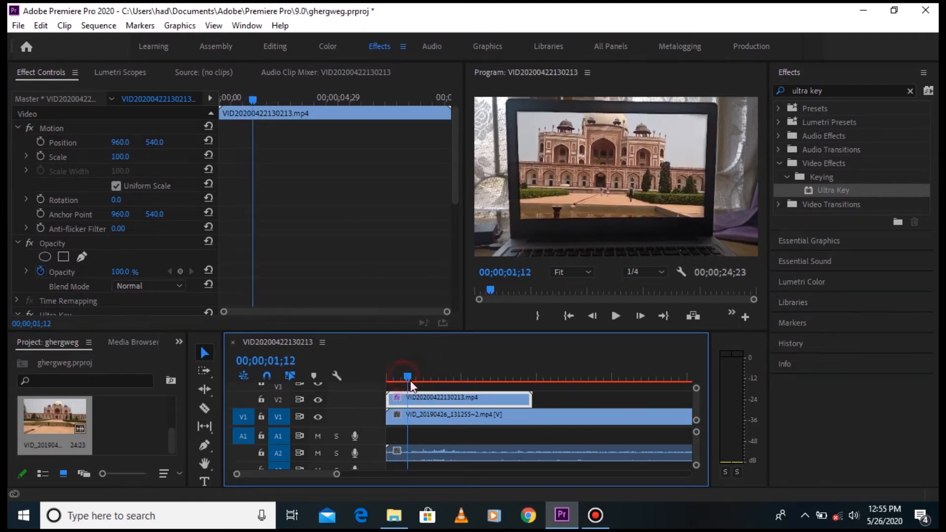
{"action": "left_click", "coordinate": [421, 392]}
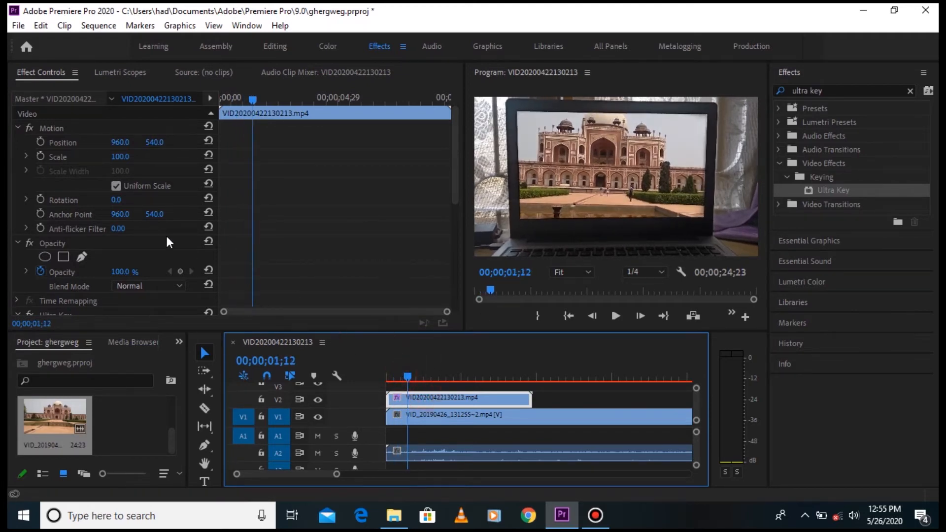
Animate the laptop clip's Scale with keyframes from 100 at 00;00;01;12 to 207 at 00;00;07;10
{"action": "left_click", "coordinate": [41, 156]}
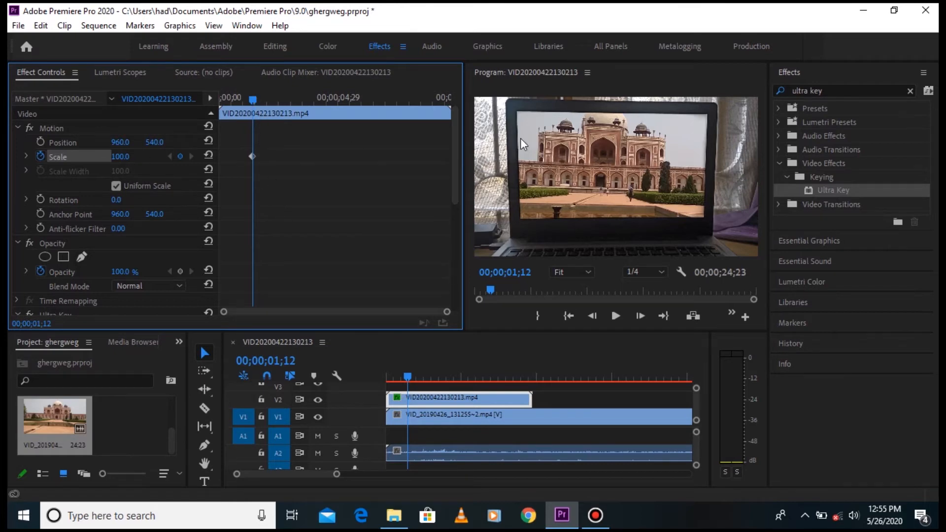
{"action": "left_click_drag", "start_coordinate": [256, 99], "coordinate": [398, 167]}
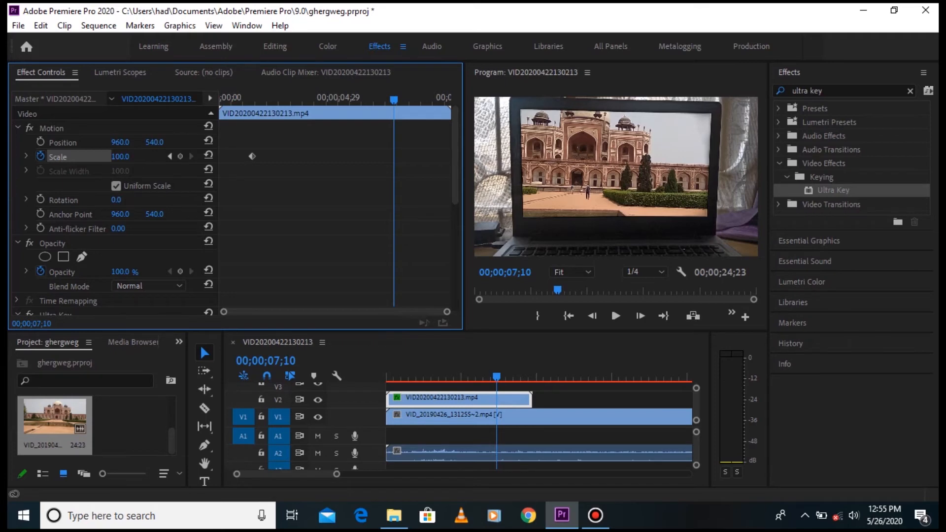
{"action": "left_click_drag", "start_coordinate": [121, 156], "coordinate": [172, 156]}
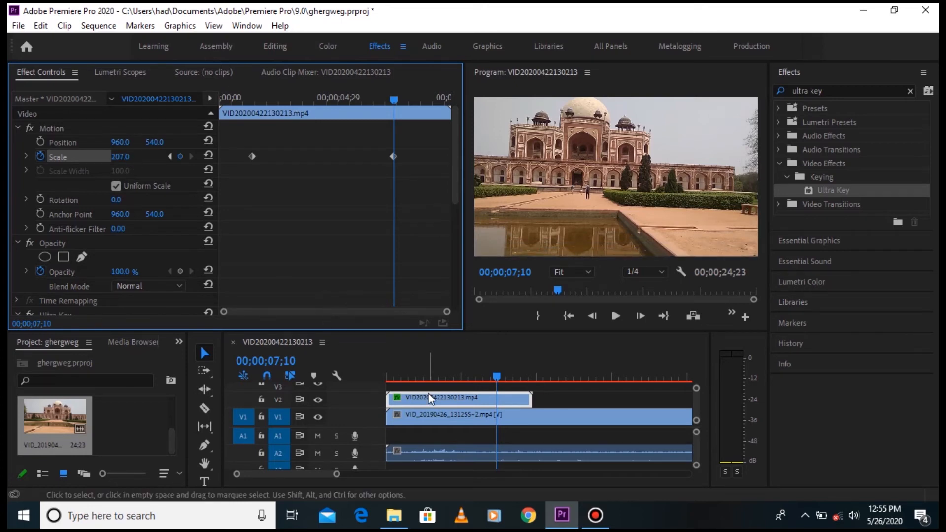
Return the playhead to the sequence start and play back the zoom-in until just past the second Scale keyframe
{"action": "left_click", "coordinate": [419, 374]}
{"action": "left_click_drag", "start_coordinate": [415, 369], "coordinate": [388, 368]}
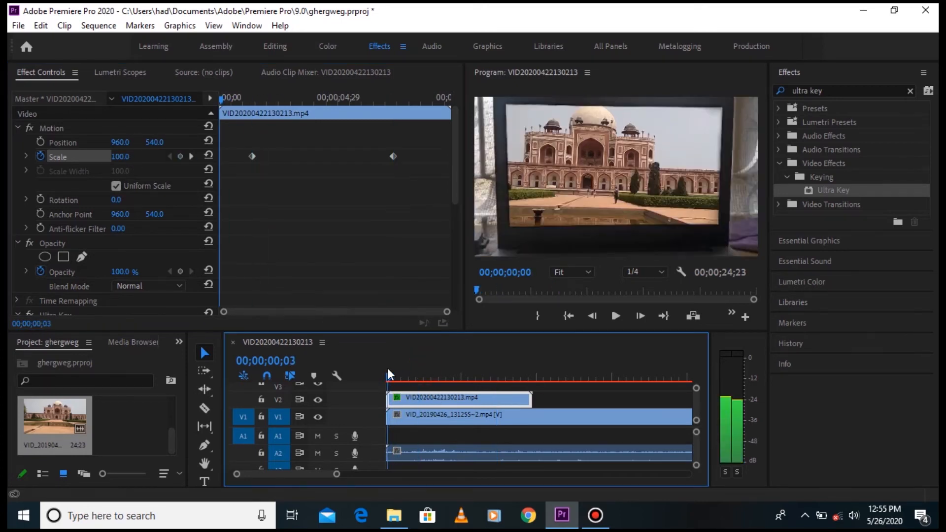
{"action": "left_click", "coordinate": [614, 316]}
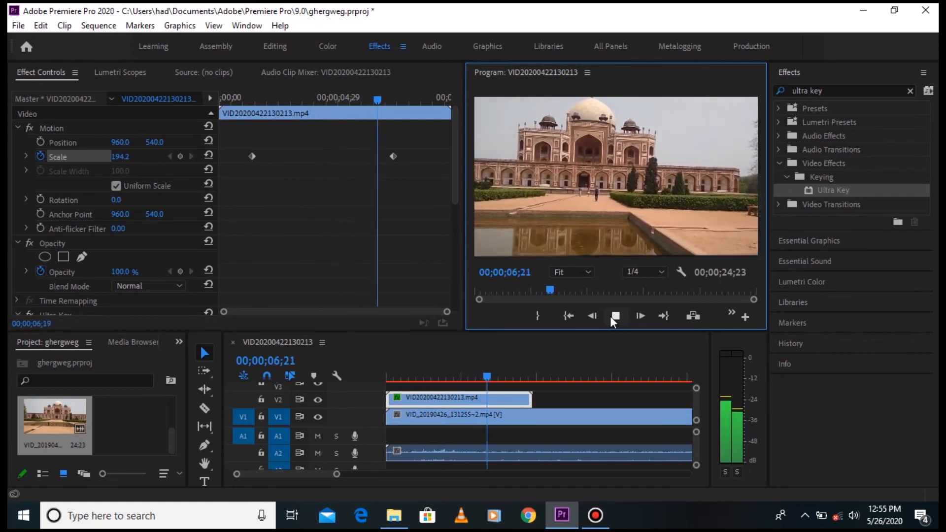
{"action": "left_click", "coordinate": [611, 316]}
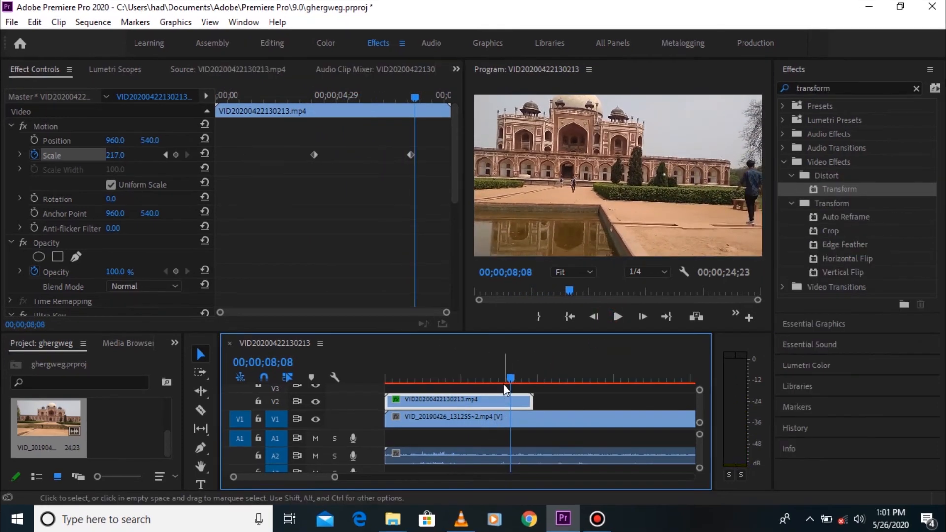
Check the zoomed composite at several frames between the two Scale keyframes, from about 00;00;06;12 to 00;00;07;26
{"action": "left_click", "coordinate": [494, 379]}
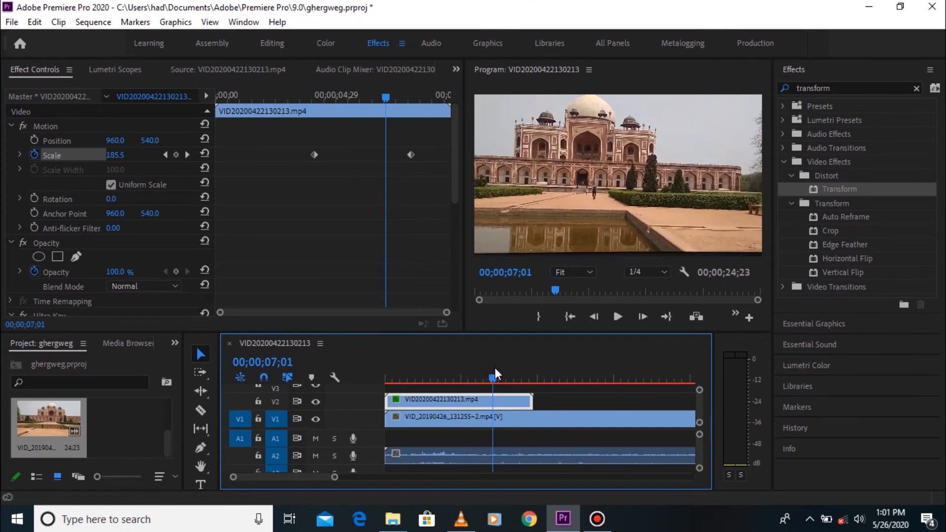
{"action": "left_click", "coordinate": [483, 377]}
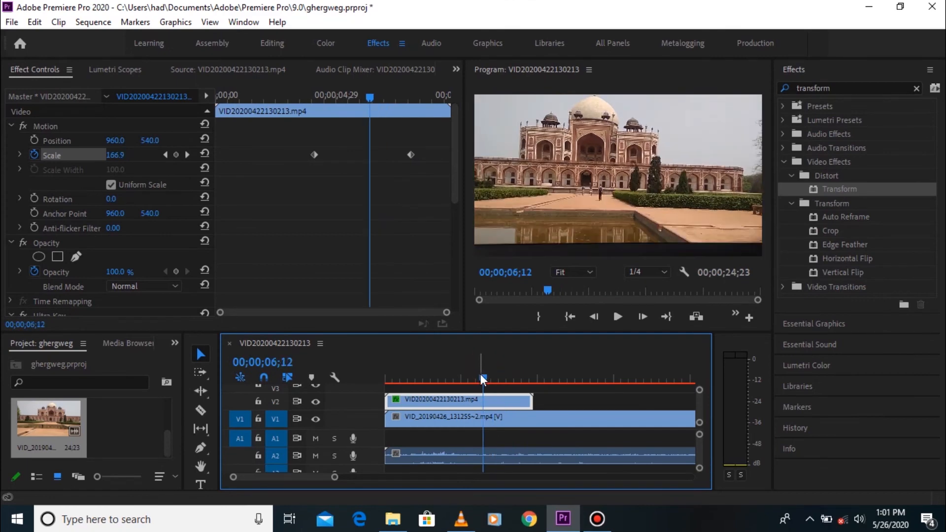
{"action": "left_click", "coordinate": [493, 379]}
{"action": "left_click_drag", "start_coordinate": [486, 389], "coordinate": [502, 415]}
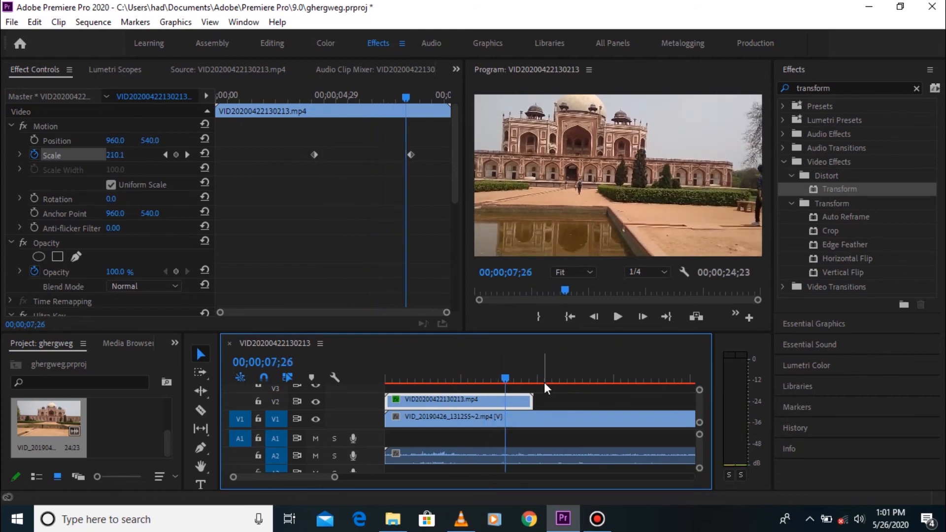